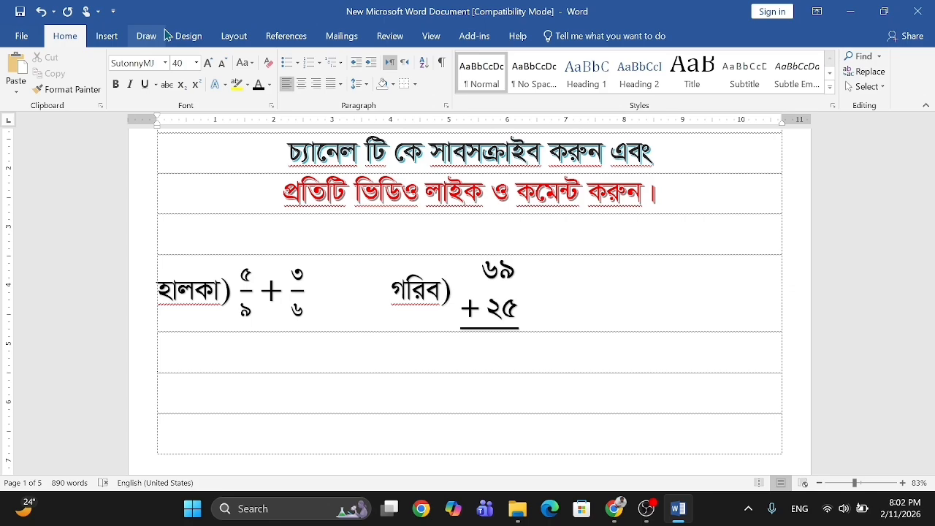
# - Label the empty row below the first problems "ক)" and insert an equation containing an empty stacked fraction after it
pyautogui.write('ক)')
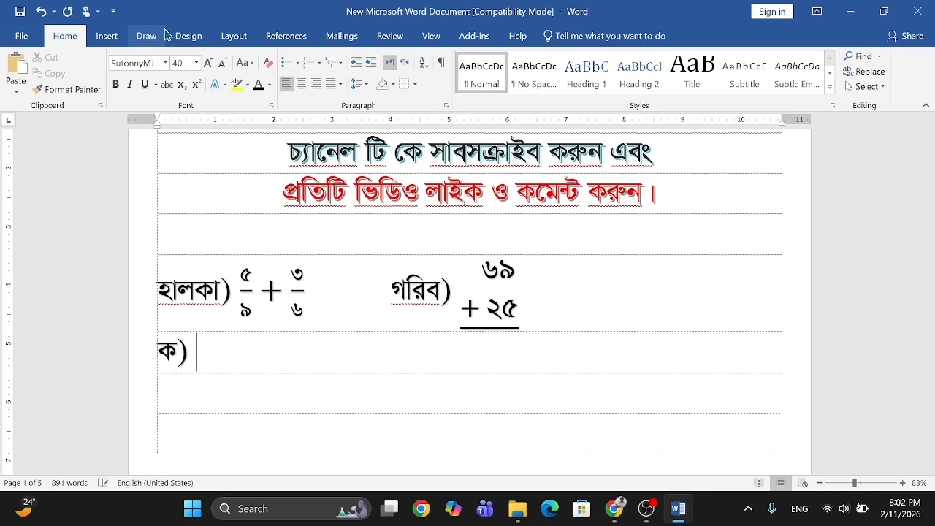
pyautogui.click(108, 36)
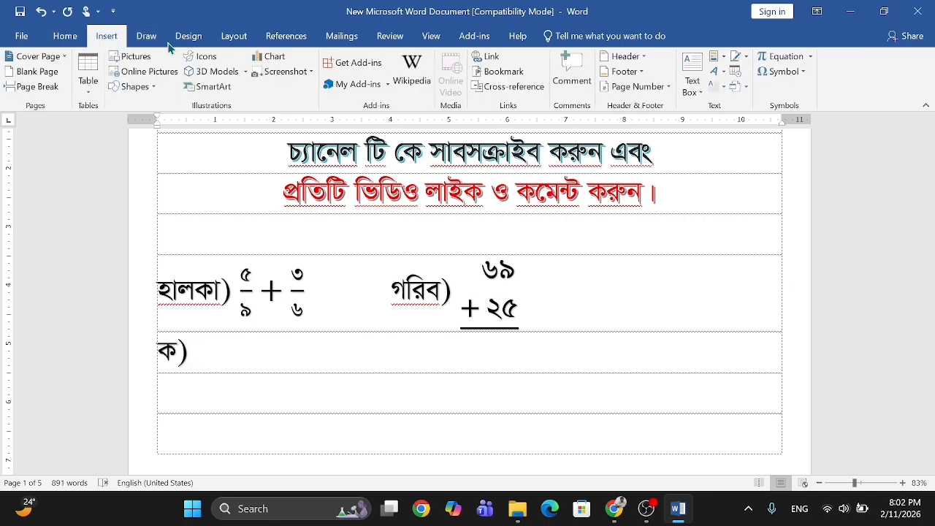
pyautogui.click(783, 56)
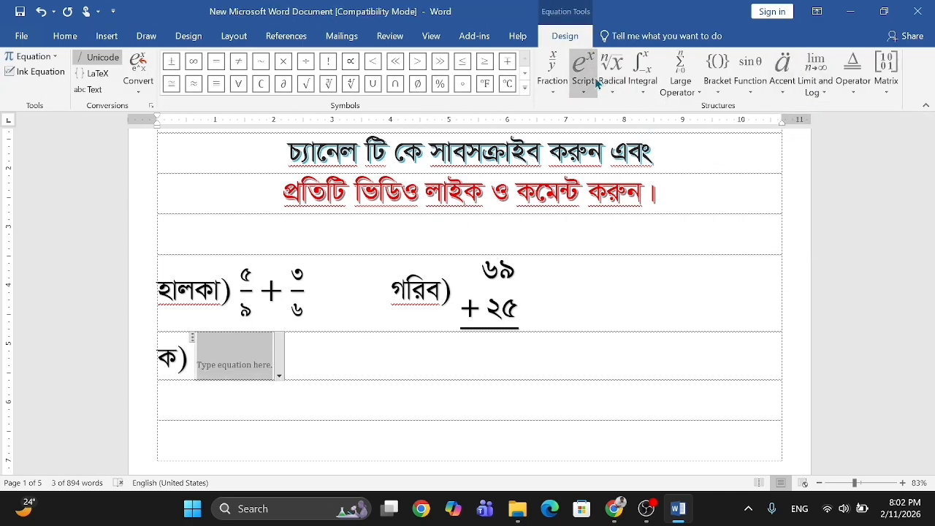
pyautogui.click(553, 80)
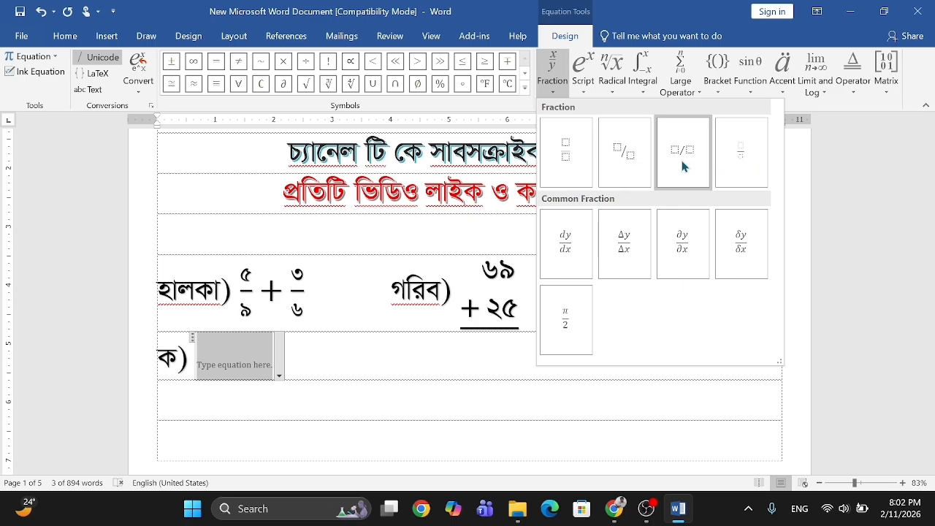
pyautogui.click(568, 157)
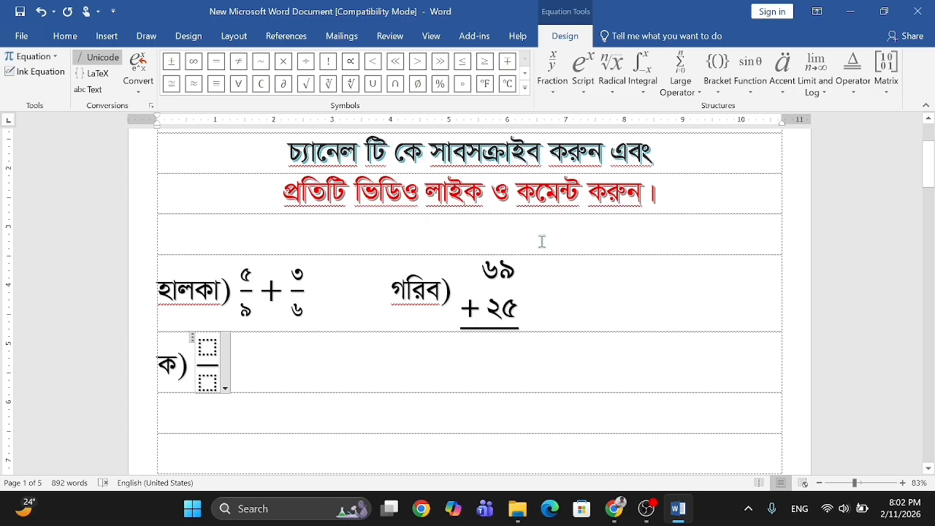
# - Fill the stacked fraction with numerator 7 and denominator 10
pyautogui.press('Down')
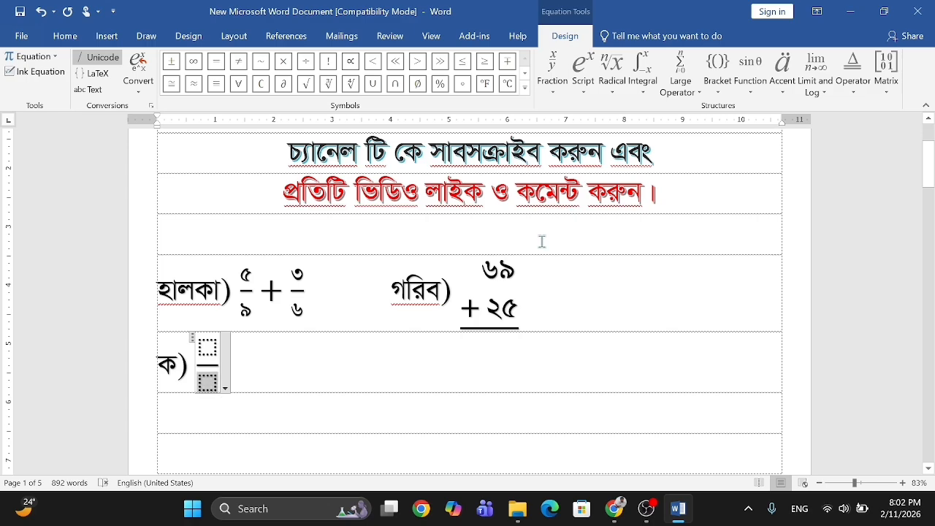
pyautogui.write('10')
pyautogui.press('Up')
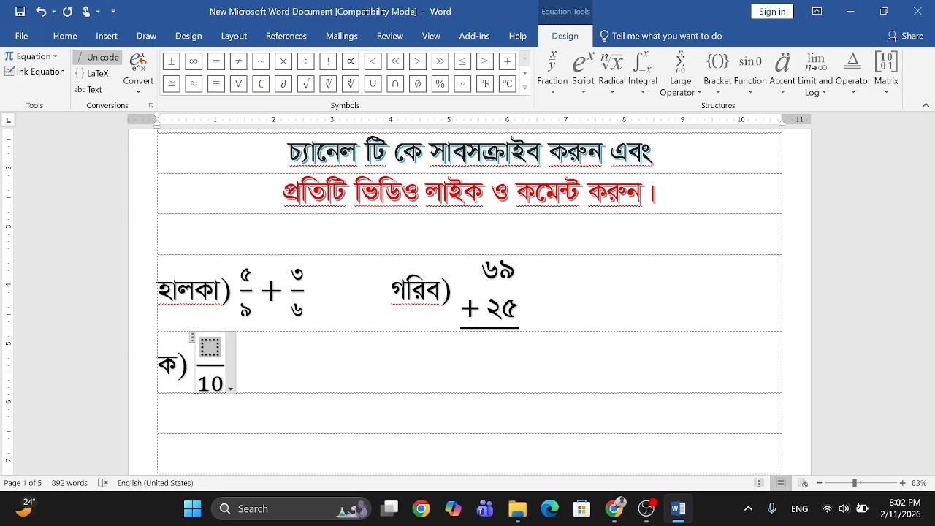
pyautogui.write('5')
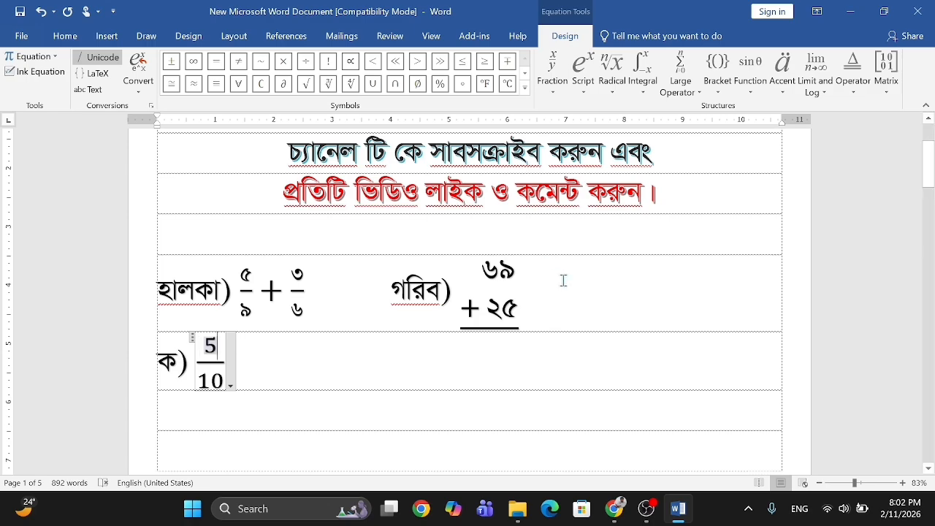
pyautogui.press('BackSpace')
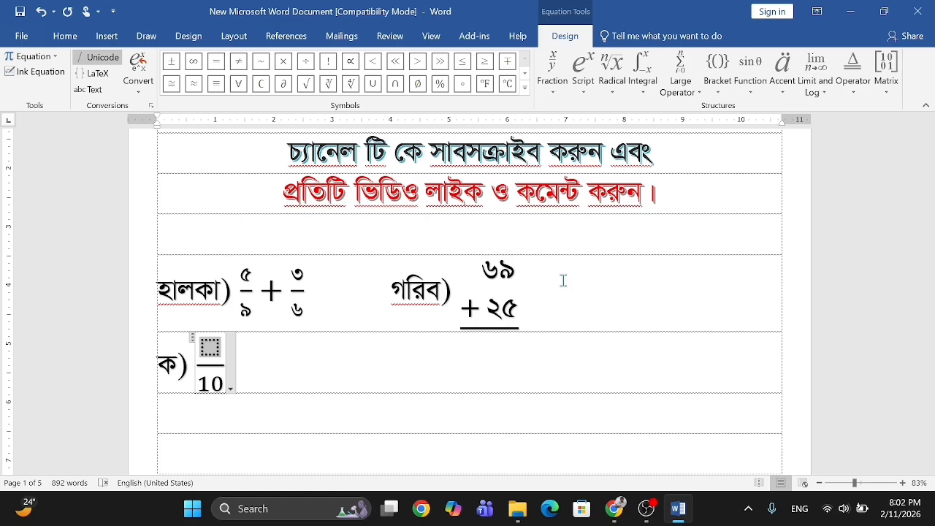
pyautogui.write('7')
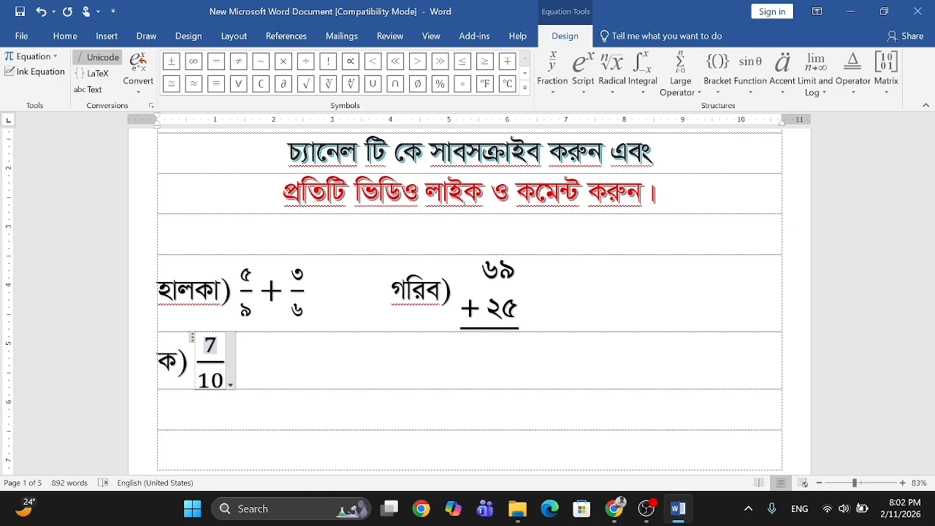
# - Extend the equation after 7/10 with a minus sign and a second stacked fraction, 3/5
pyautogui.click(223, 360)
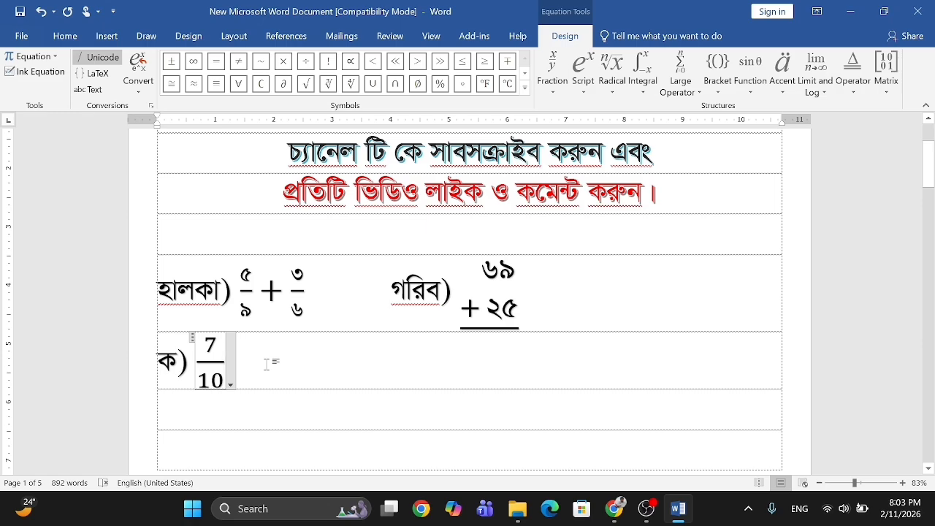
pyautogui.write('-')
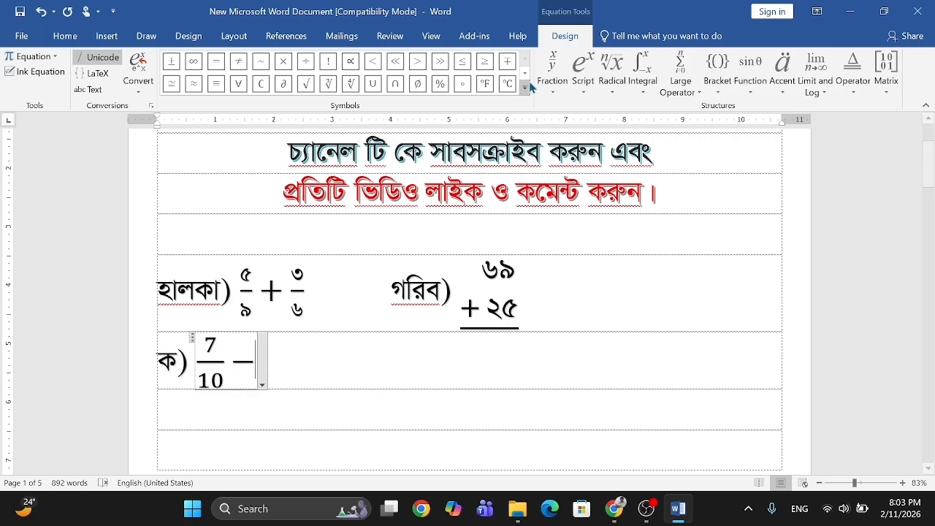
pyautogui.click(553, 73)
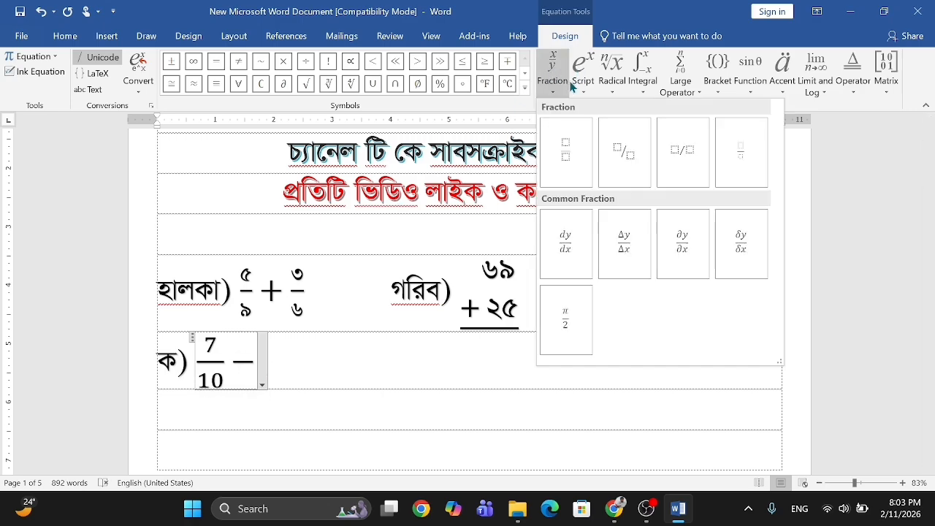
pyautogui.click(564, 144)
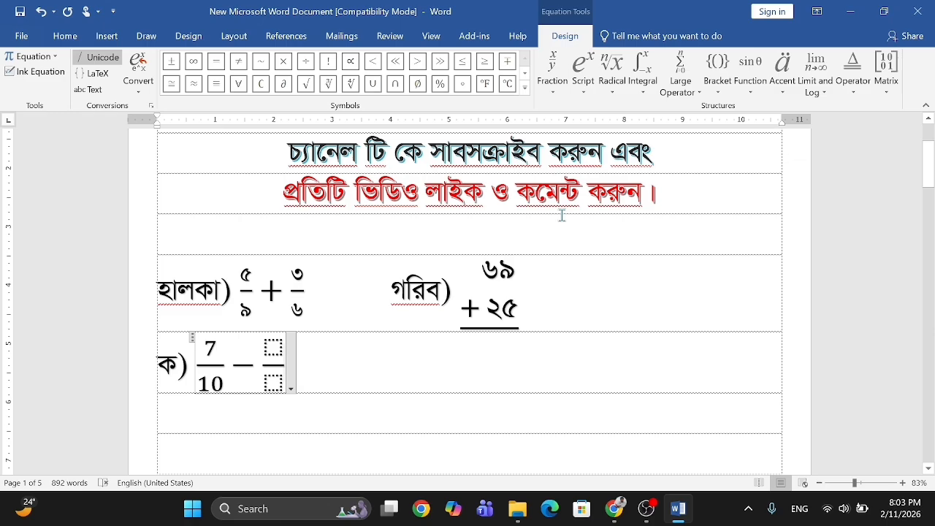
pyautogui.press('Left')
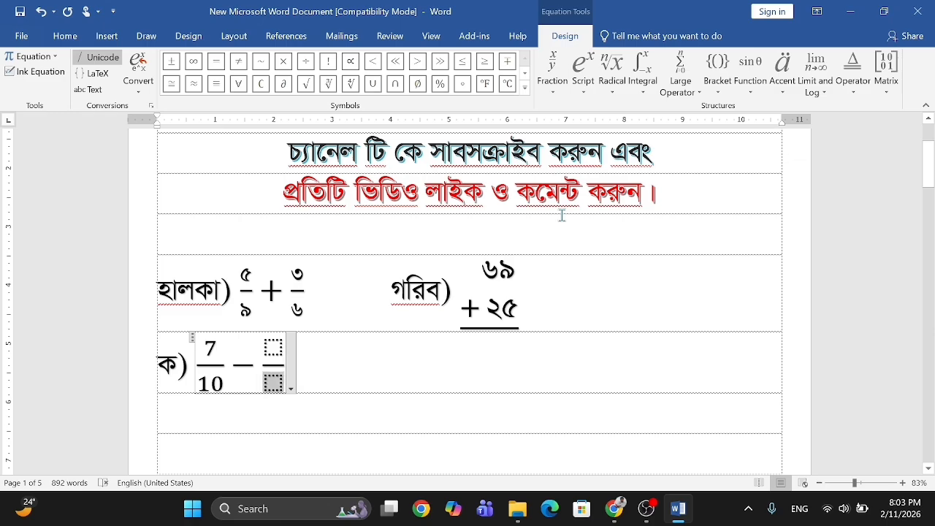
pyautogui.write('5')
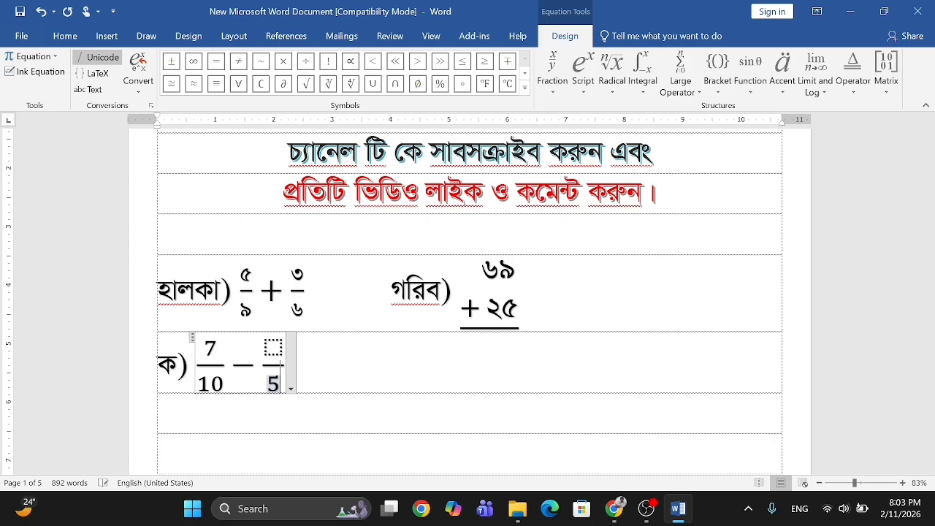
pyautogui.press('Up')
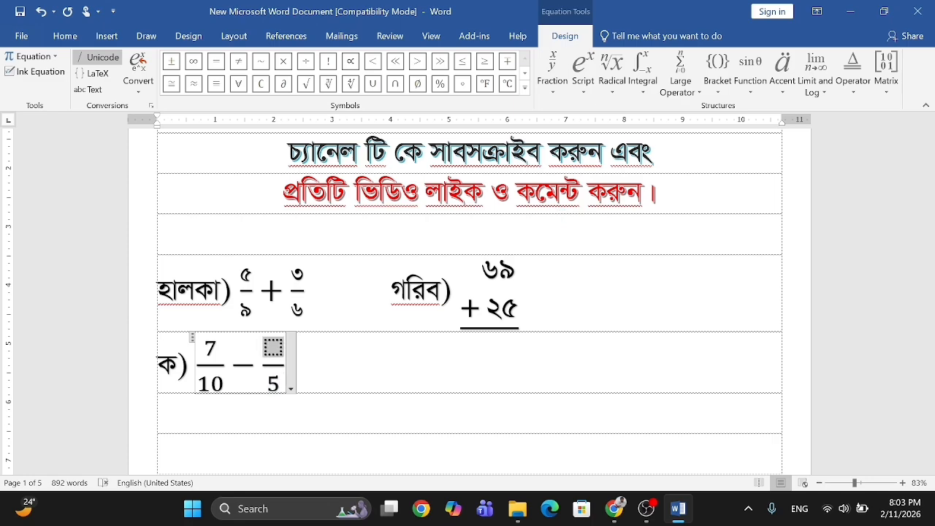
pyautogui.write('3')
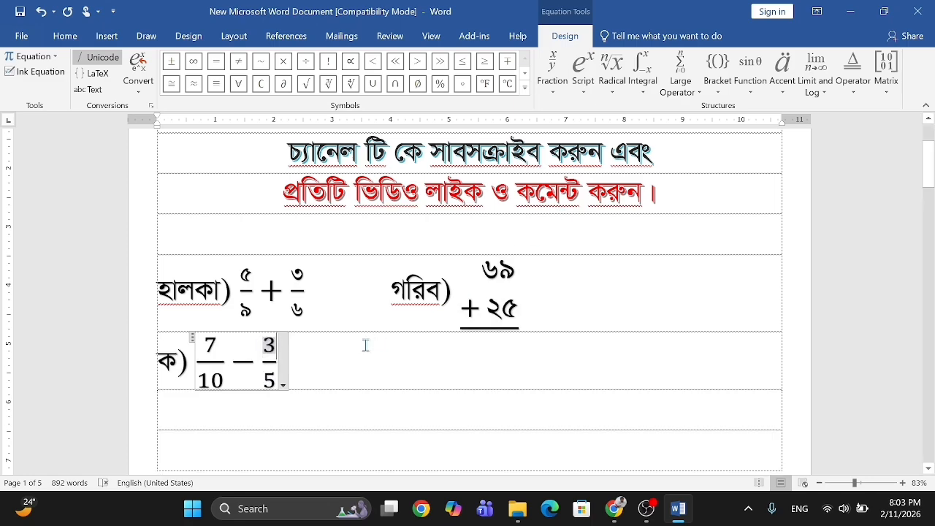
pyautogui.click(319, 344)
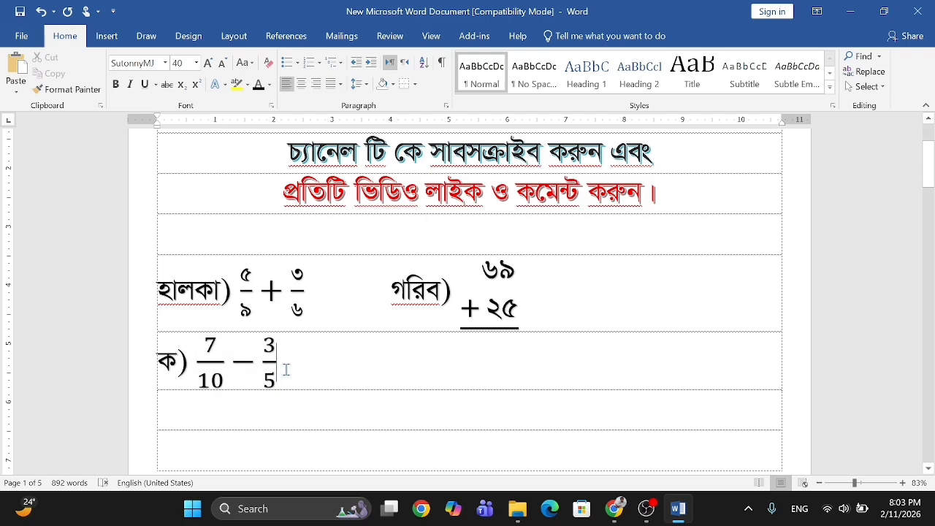
# - Convert the whole 7/10 − 3/5 equation to normal text and apply the first recently used Bangla font to it
pyautogui.moveTo(286, 370); pyautogui.dragTo(213, 358)
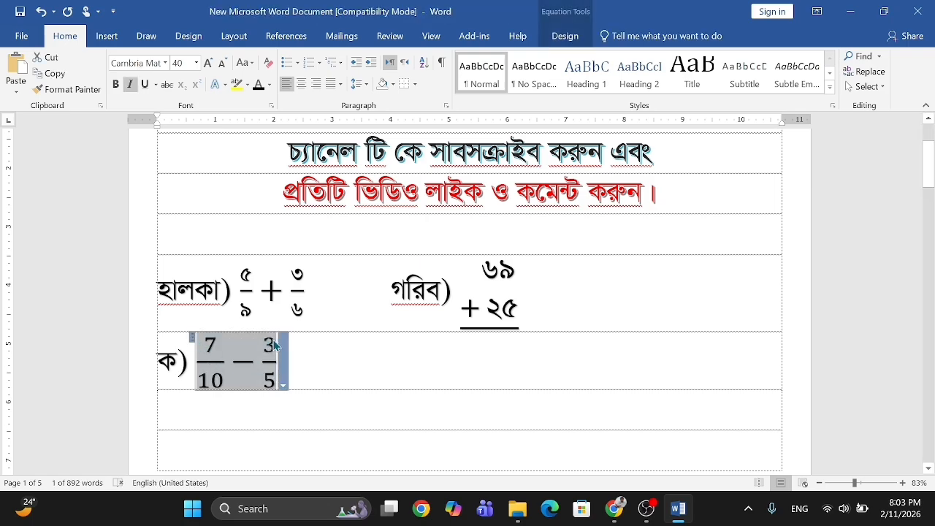
pyautogui.click(564, 36)
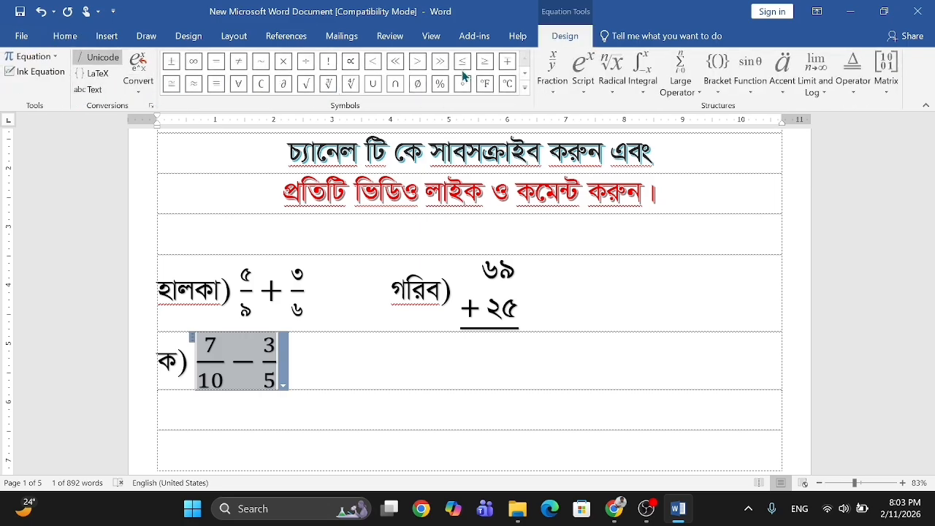
pyautogui.click(96, 92)
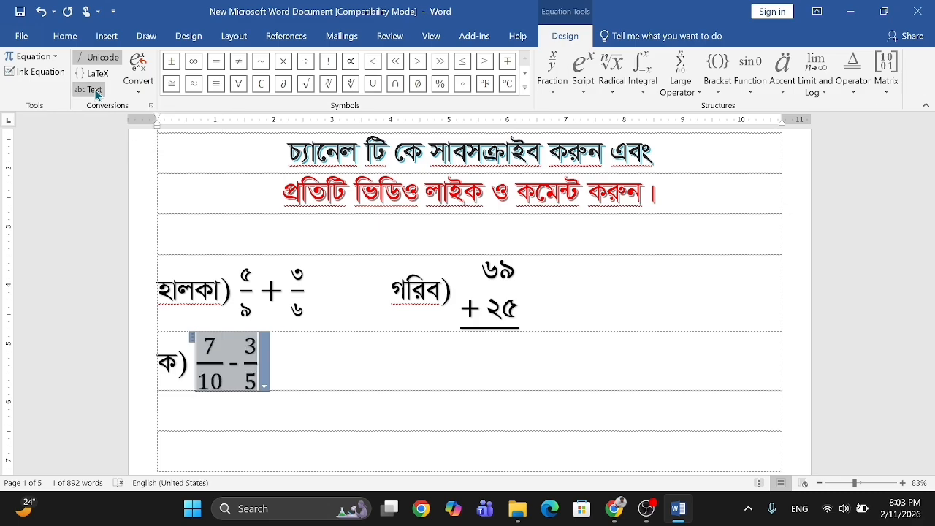
pyautogui.click(67, 38)
pyautogui.click(167, 63)
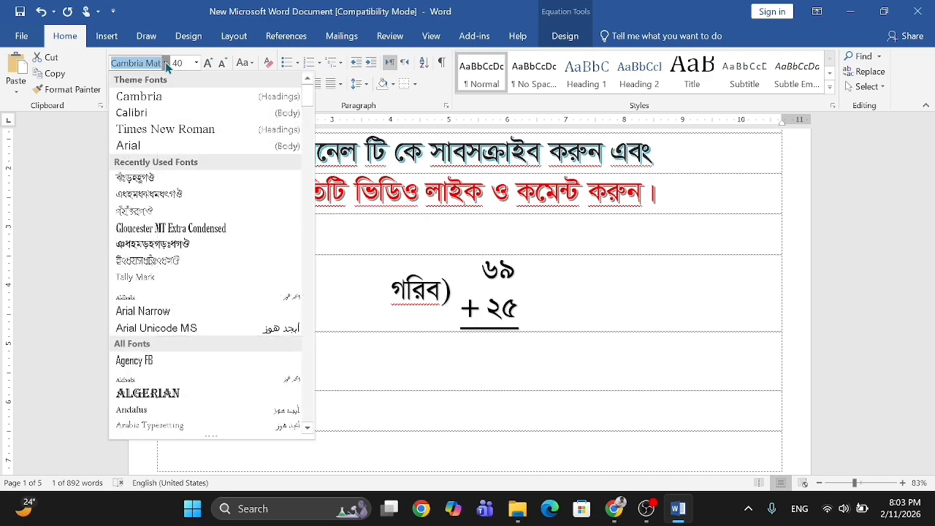
pyautogui.click(146, 176)
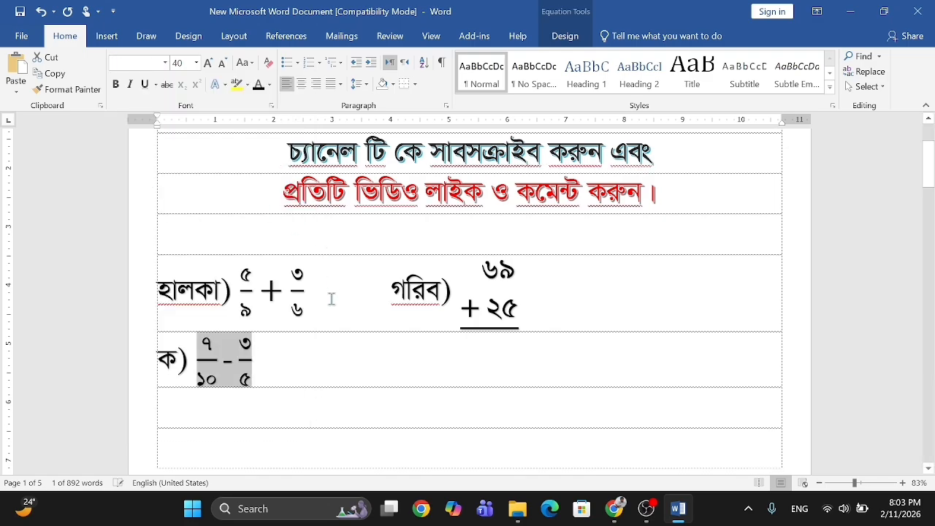
pyautogui.click(287, 363)
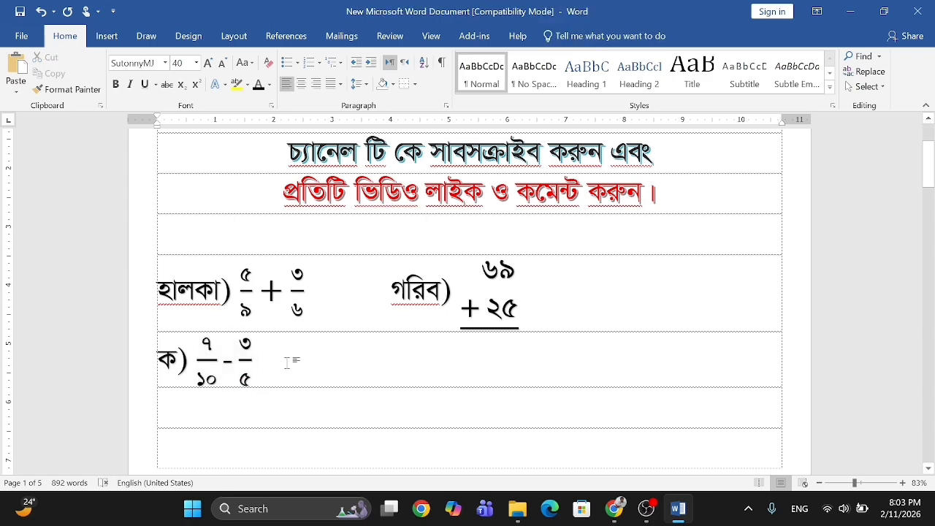
# - Tab across the ক) row and add the label "খ)" aligned beneath "গরিব)"
pyautogui.press('Tab')
pyautogui.press('Tab')
pyautogui.press('Tab')
pyautogui.press('Tab')
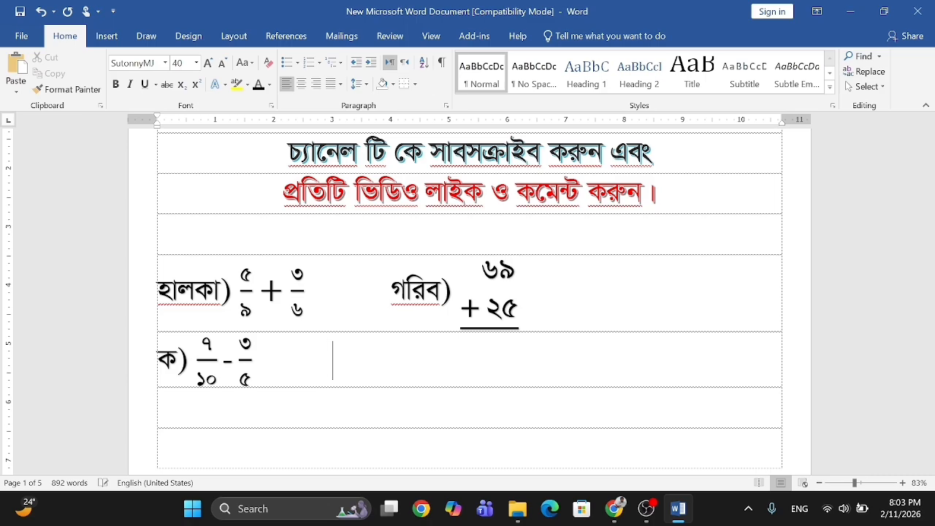
pyautogui.press('Tab')
pyautogui.write('খ)')
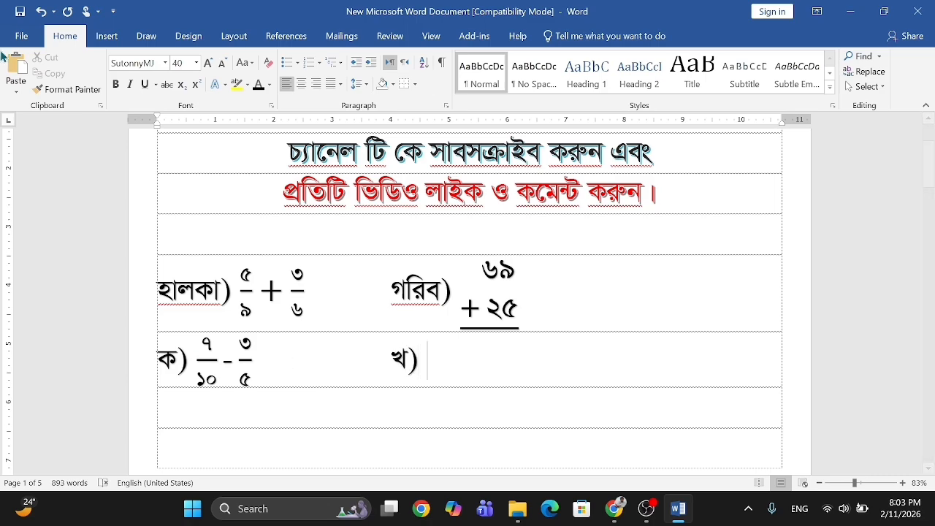
# - Insert a new equation after "খ)" containing an empty underbar placeholder
pyautogui.click(106, 36)
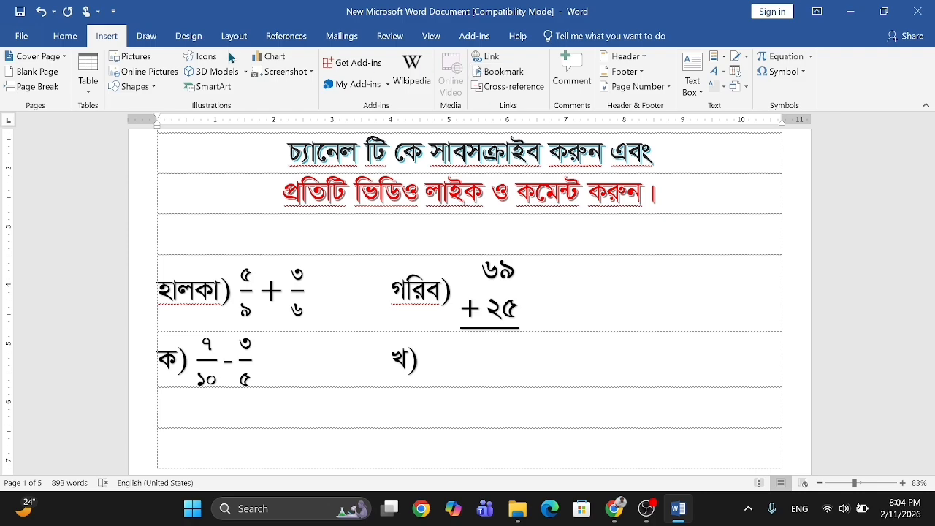
pyautogui.click(798, 57)
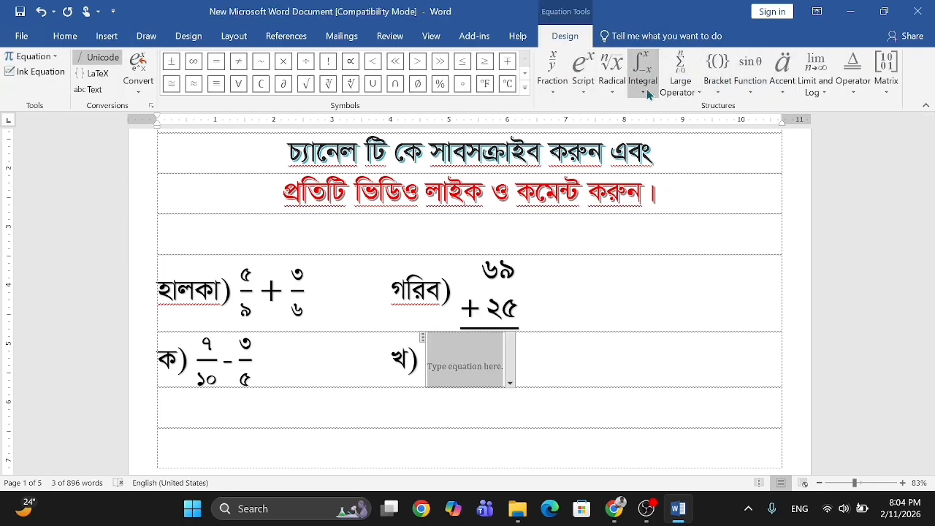
pyautogui.click(783, 95)
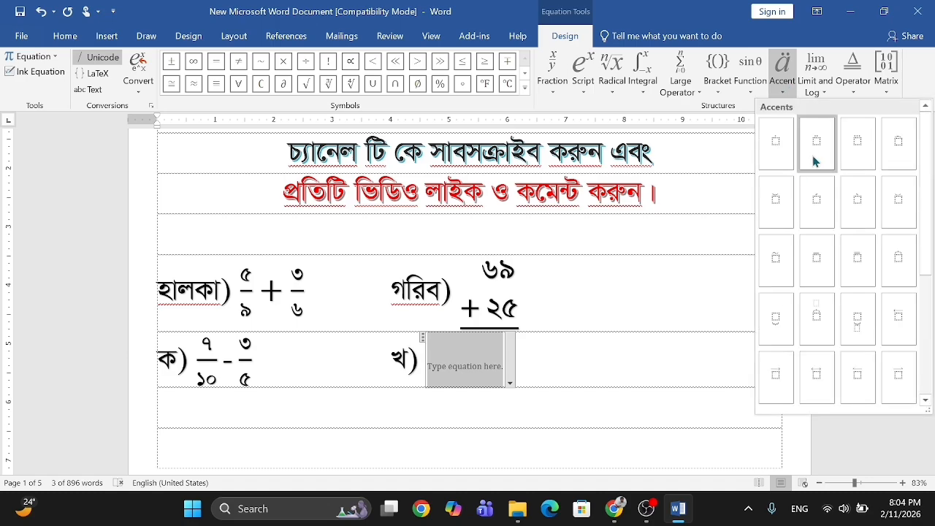
pyautogui.scroll(-5, 830, 248)
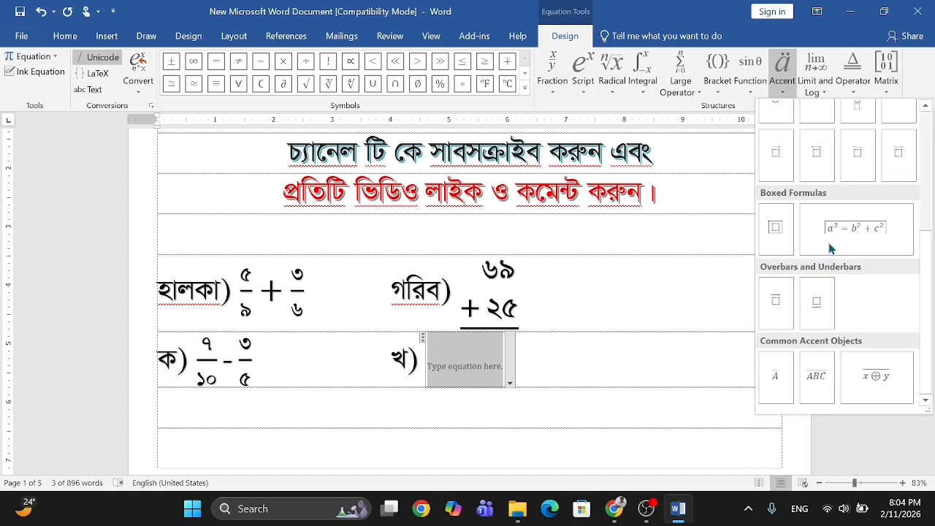
pyautogui.click(829, 305)
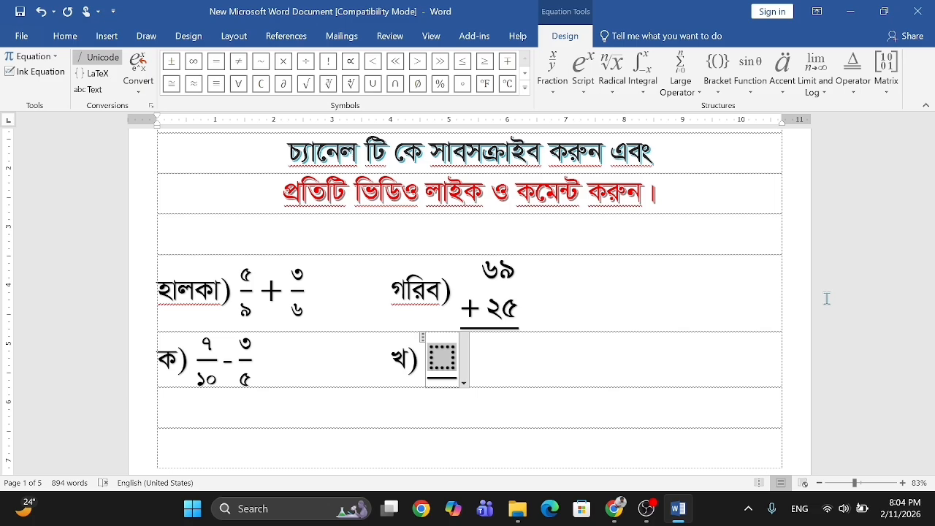
# - Fill the underbar placeholder after "খ)" with 96 stacked above +35, and pad the 96 with leading space so the digits line up
pyautogui.write('96')
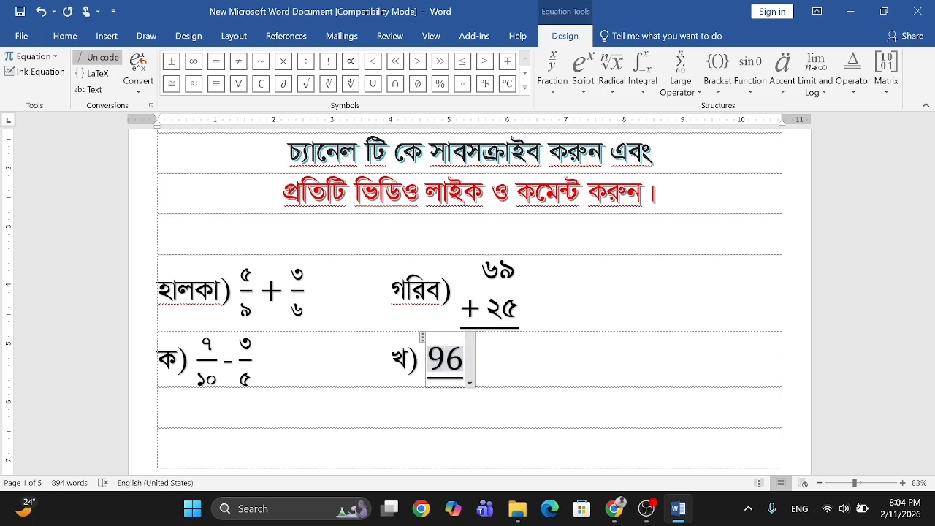
pyautogui.press('Return')
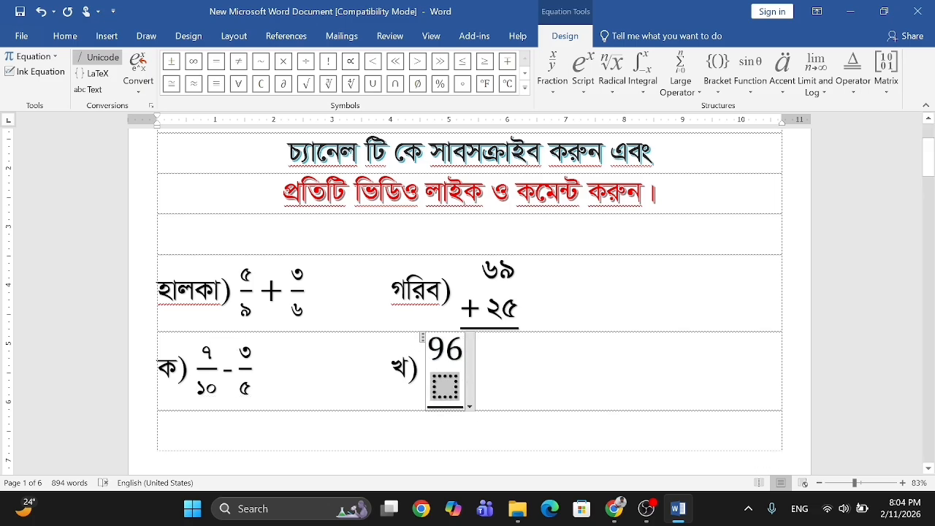
pyautogui.write('+')
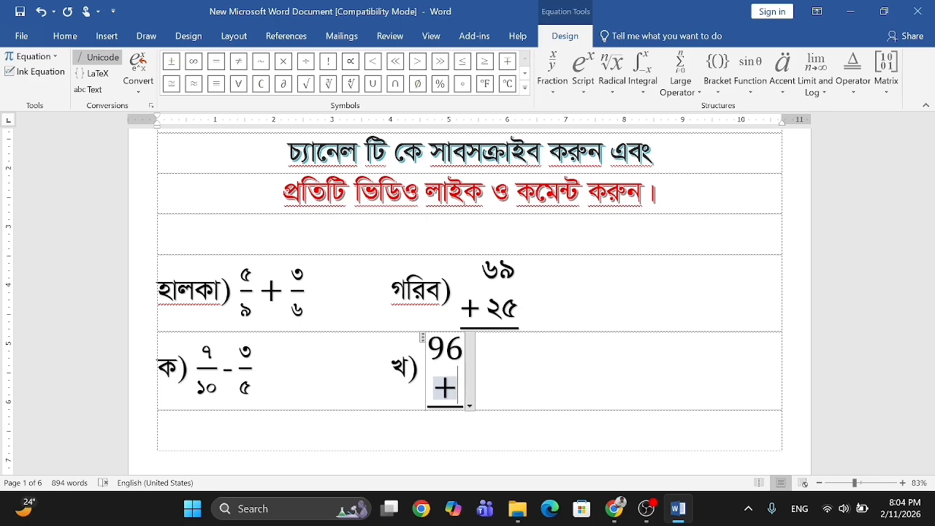
pyautogui.write('35')
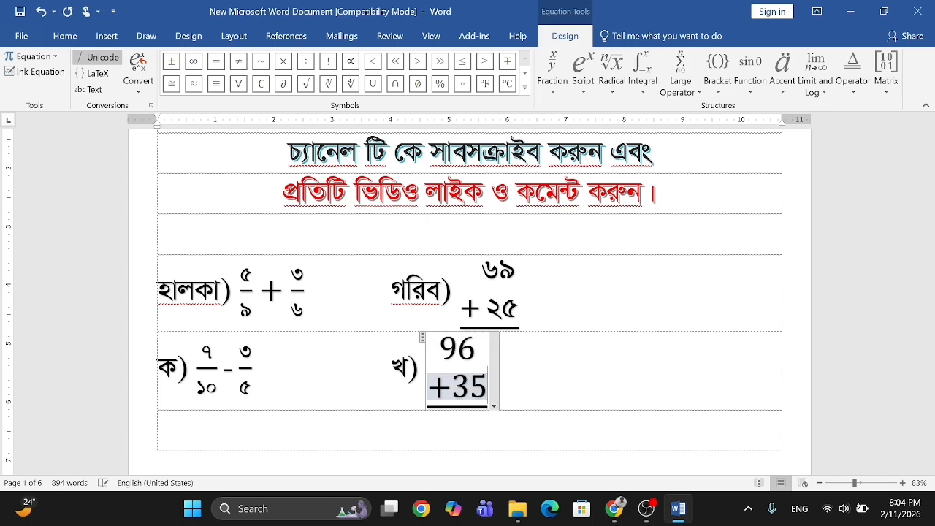
pyautogui.click(440, 348)
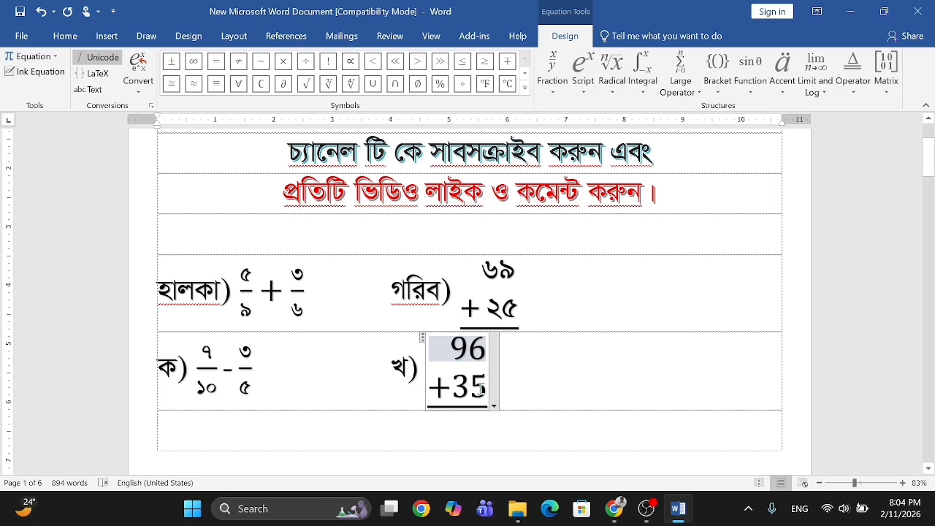
# - Convert the whole 96 + 35 equation to normal text in the recently used Bangla font, with a space after the plus sign
pyautogui.click(423, 341)
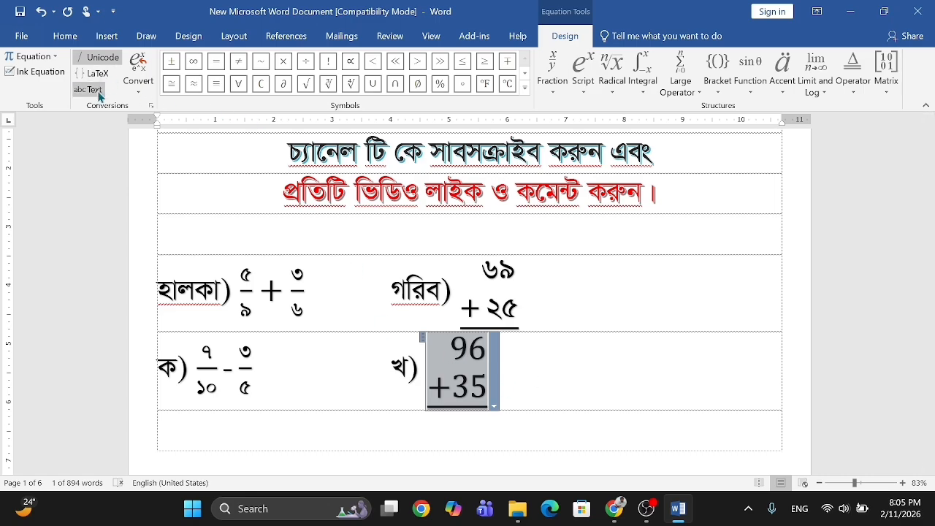
pyautogui.click(66, 36)
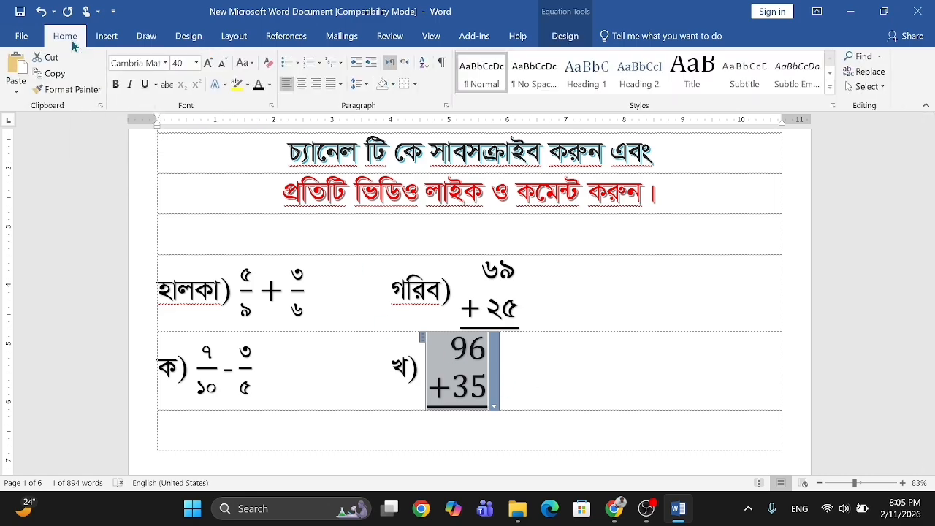
pyautogui.click(166, 64)
pyautogui.click(124, 176)
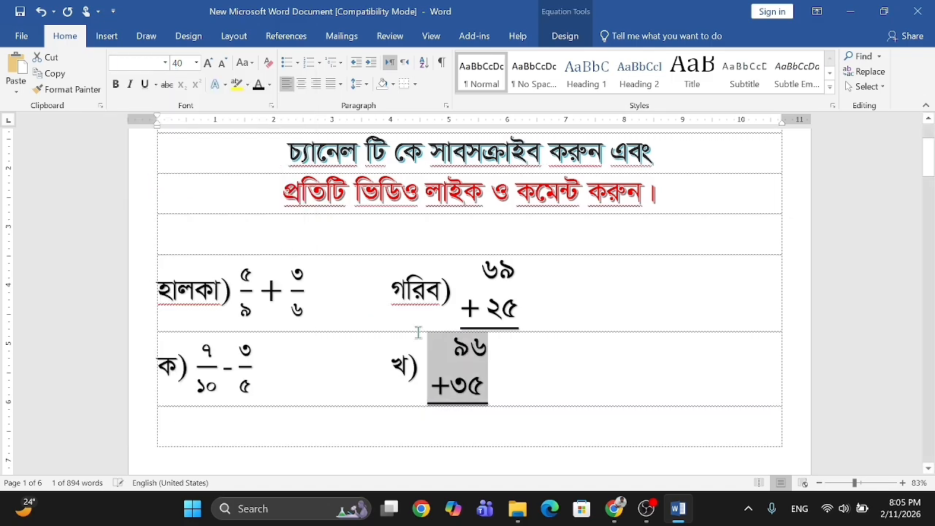
pyautogui.click(455, 387)
pyautogui.click(500, 367)
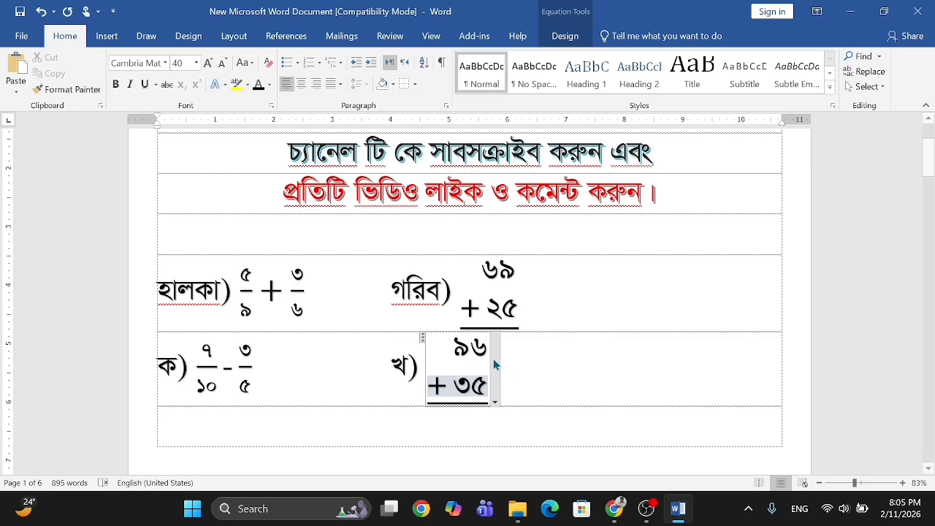